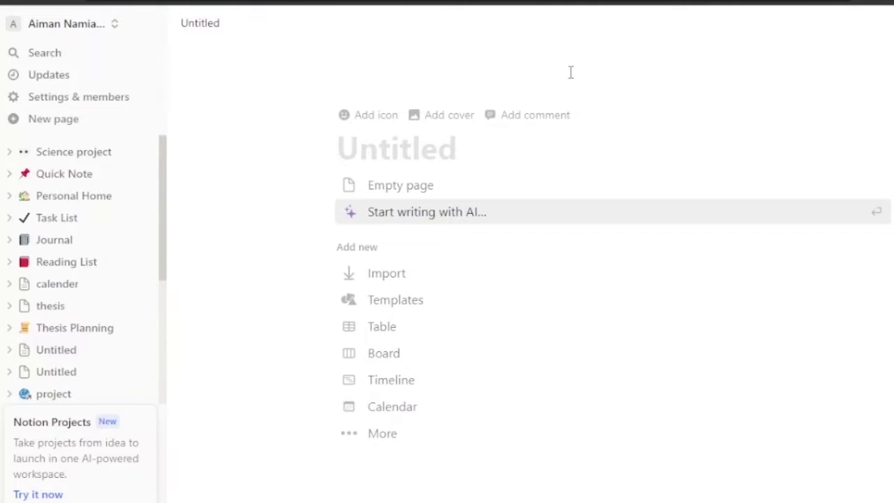
# Step: Title the new Notion page 'Monday.com', leaving the starter options untouched
pyautogui.press('Down')
pyautogui.press('Down')
pyautogui.press('Down')
pyautogui.press('Down')
pyautogui.press('Down')
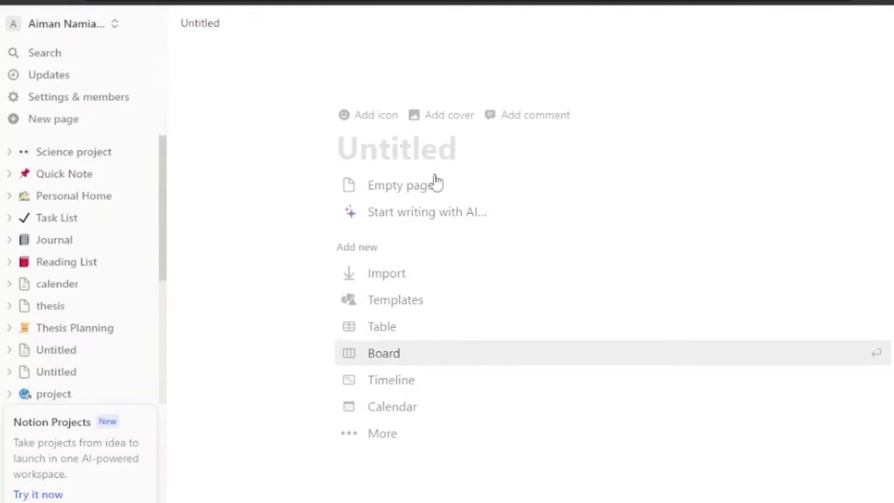
pyautogui.press('Down')
pyautogui.press('Down')
pyautogui.press('Down')
pyautogui.press('Down')
pyautogui.press('Down')
pyautogui.press('Down')
pyautogui.press('Down')
pyautogui.press('Down')
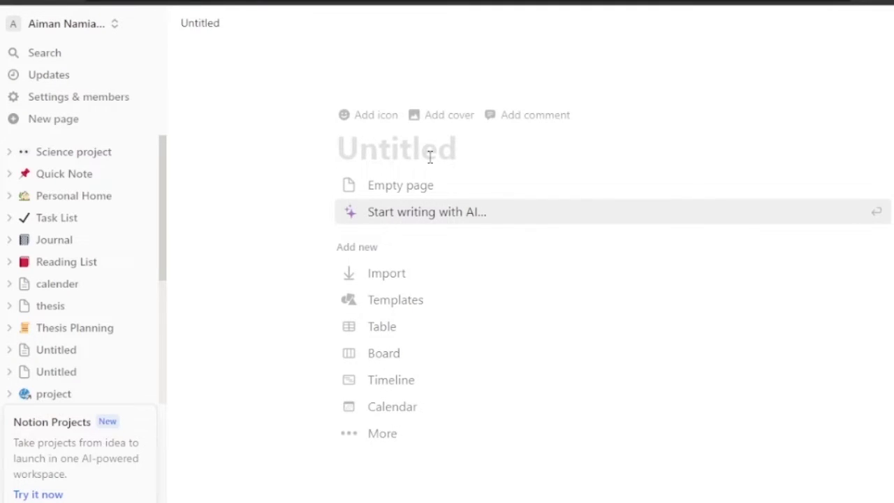
pyautogui.write('M')
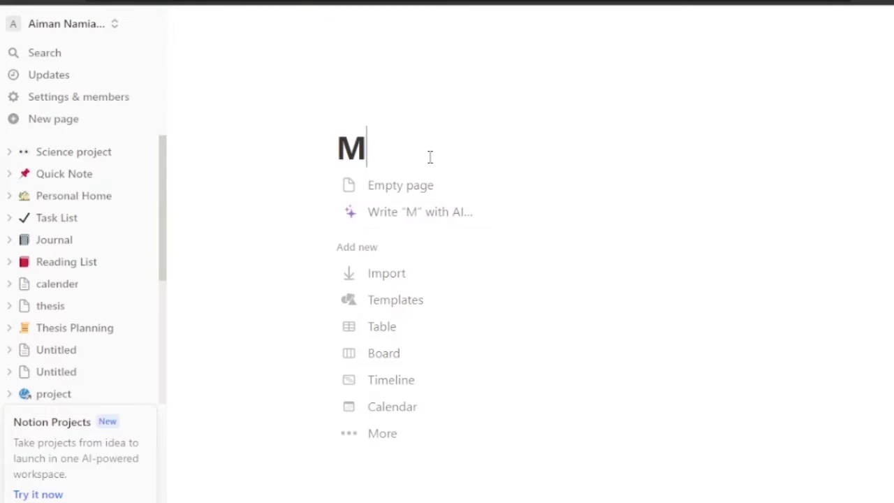
pyautogui.write('onda')
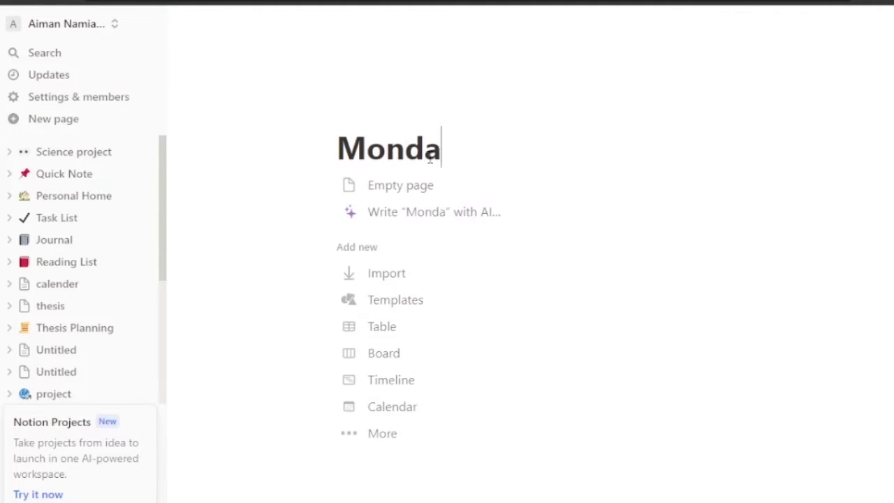
pyautogui.write('y.c')
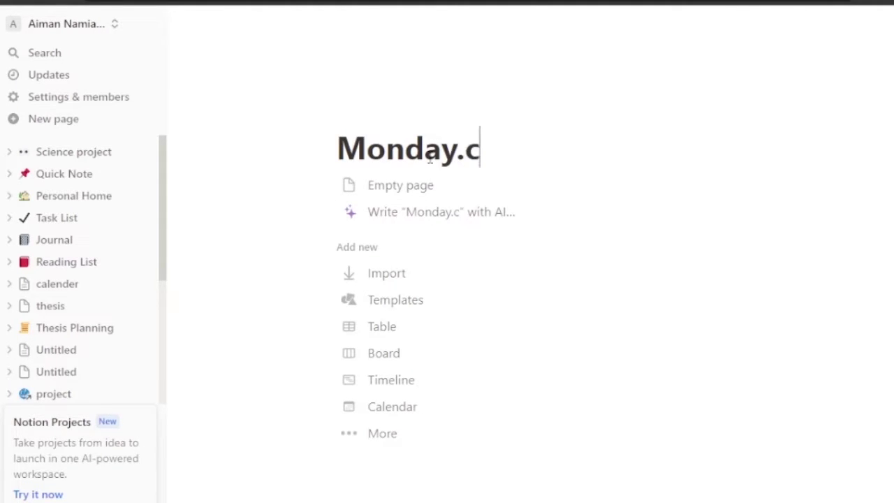
pyautogui.write('om')
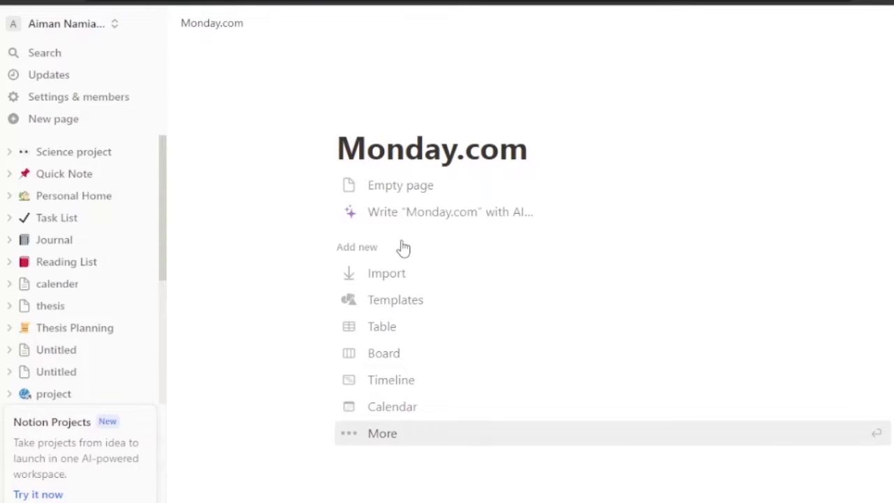
pyautogui.press('Up')
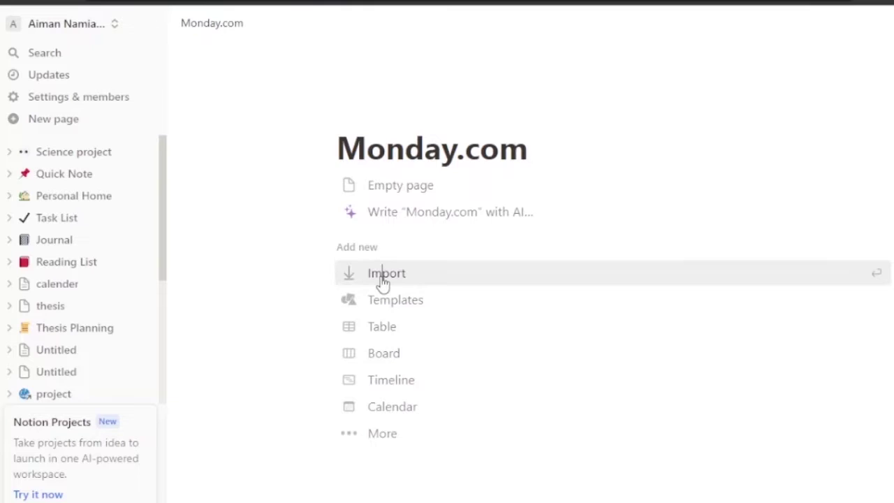
pyautogui.click(404, 282)
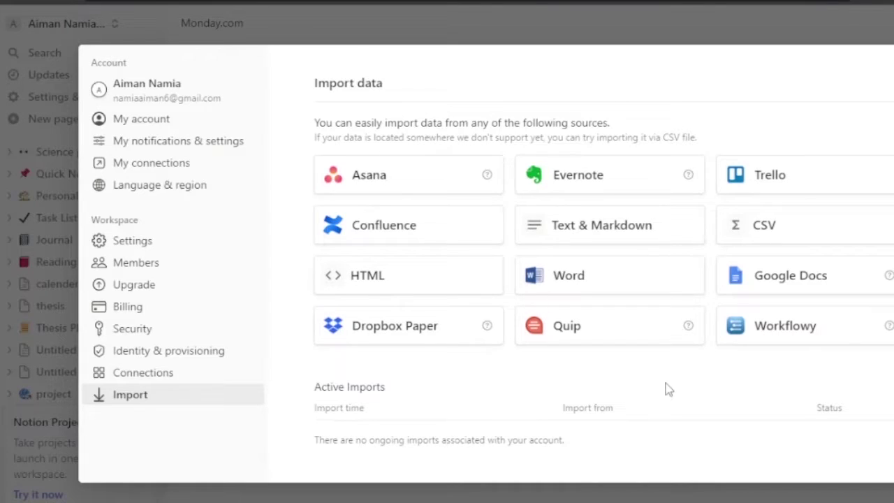
pyautogui.click(386, 281)
pyautogui.click(413, 19)
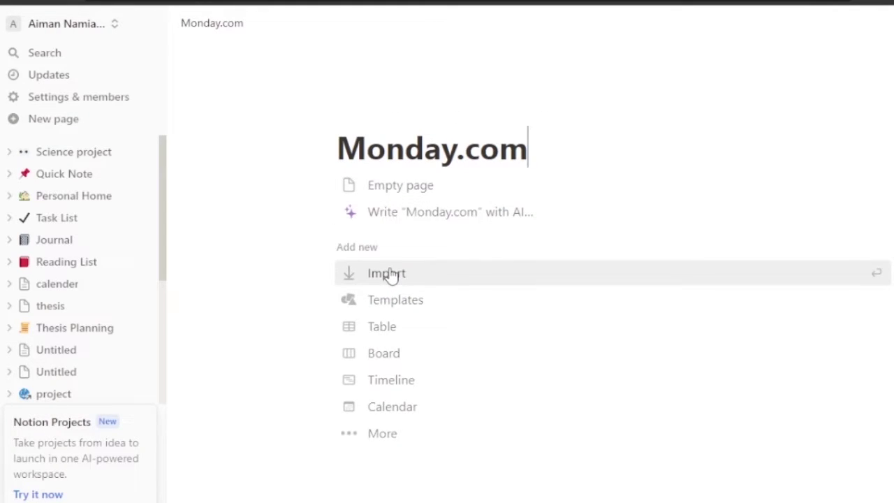
# Step: Copy the monday.com board URL and paste it right after 'Monday.com' in the Notion title
pyautogui.click(362, 447)
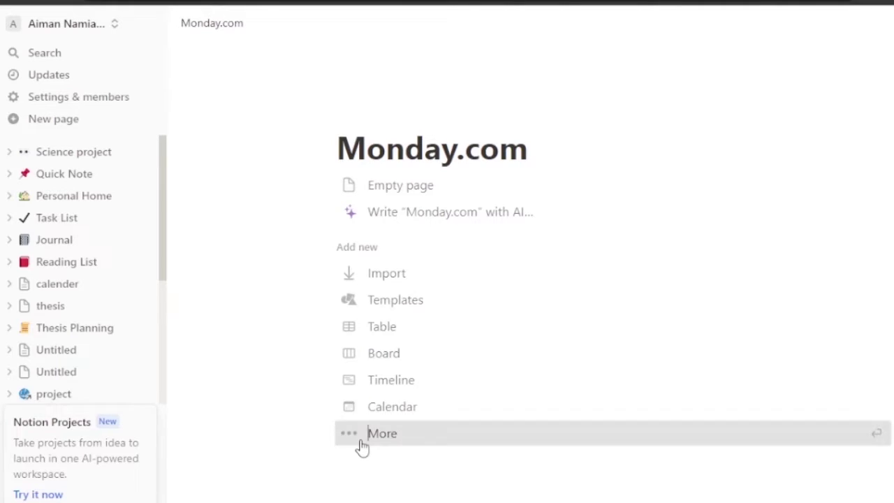
pyautogui.scroll(-1, 549, 435)
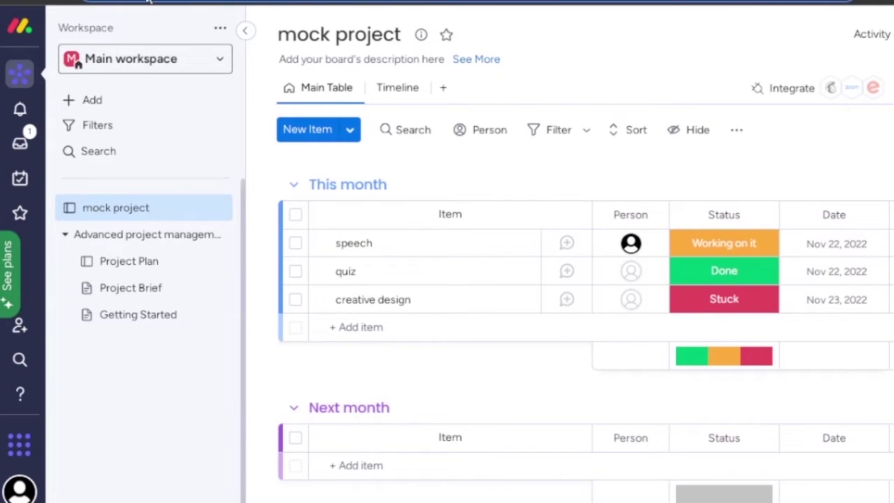
pyautogui.rightClick(148, 2)
pyautogui.click(197, 52)
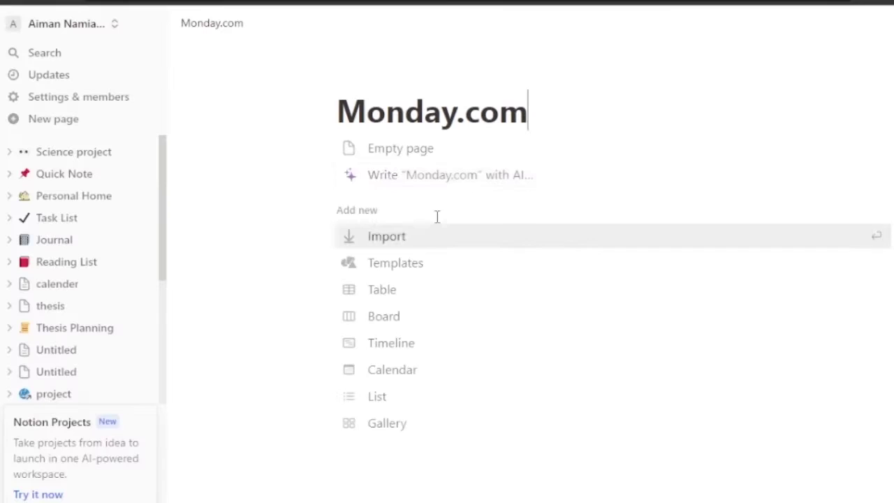
pyautogui.rightClick(381, 210)
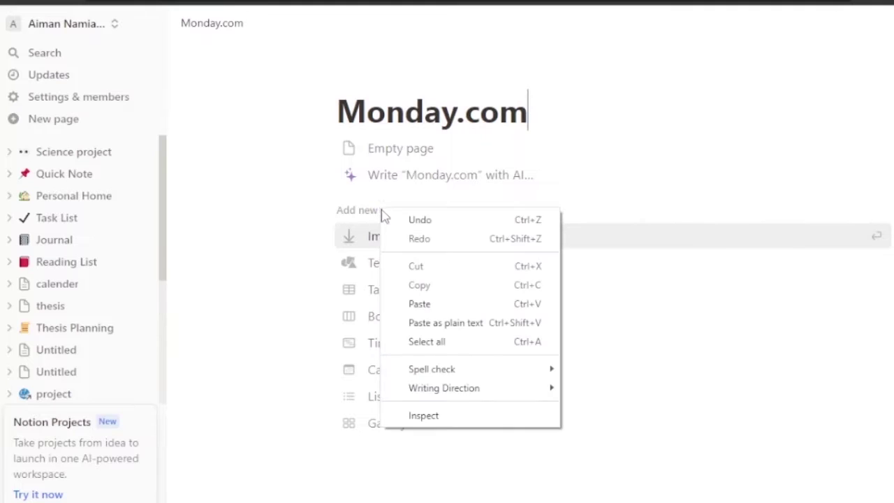
pyautogui.click(425, 303)
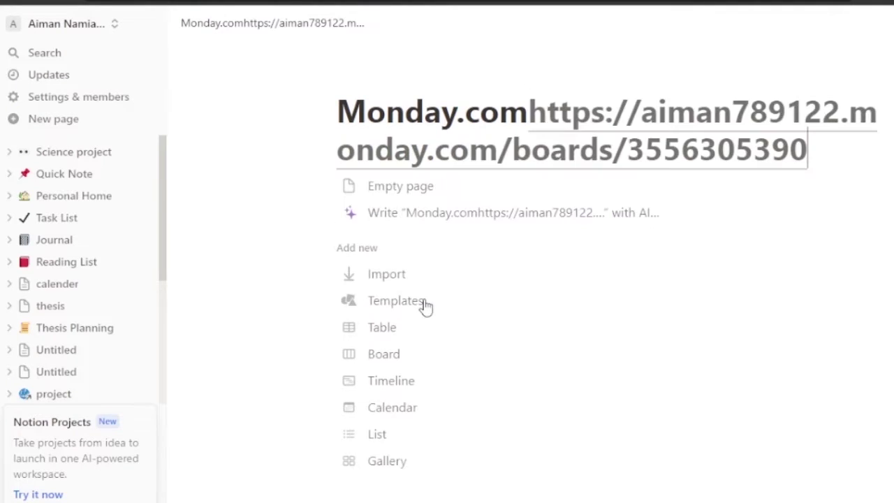
pyautogui.click(528, 112)
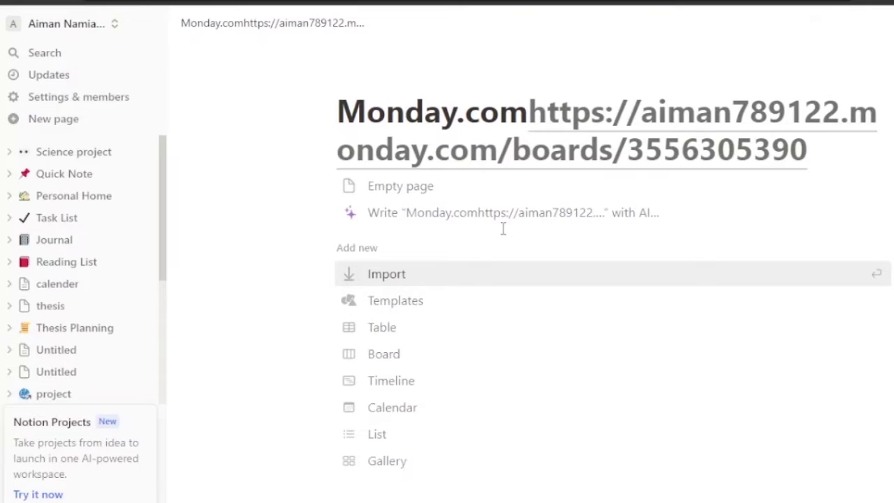
# Step: Check the mock project board's members list and its extra board options, closing each
pyautogui.press('Up')
pyautogui.press('Up')
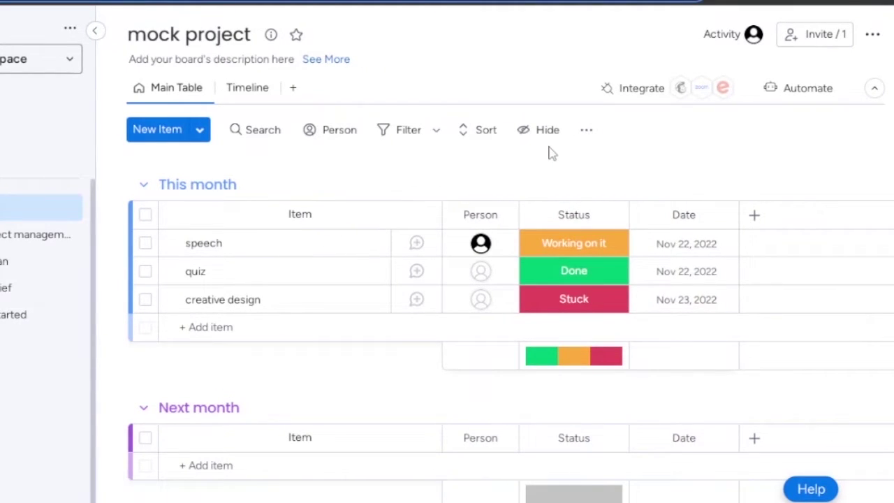
pyautogui.click(817, 42)
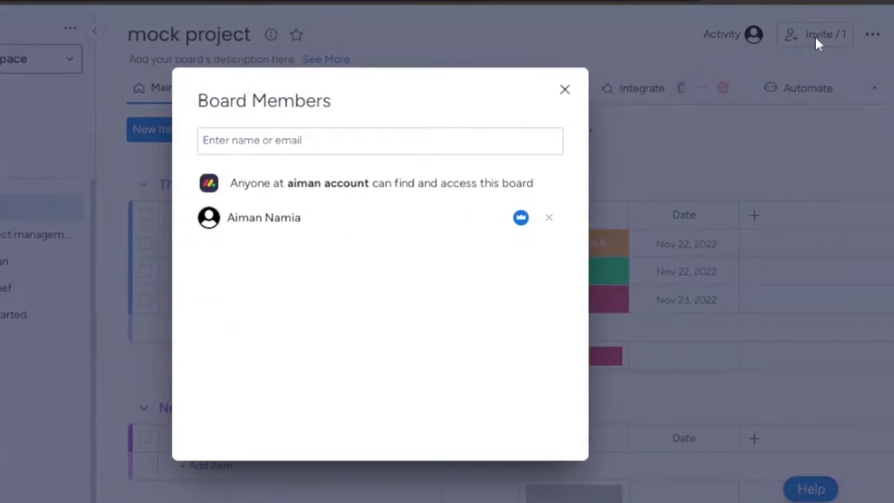
pyautogui.click(565, 89)
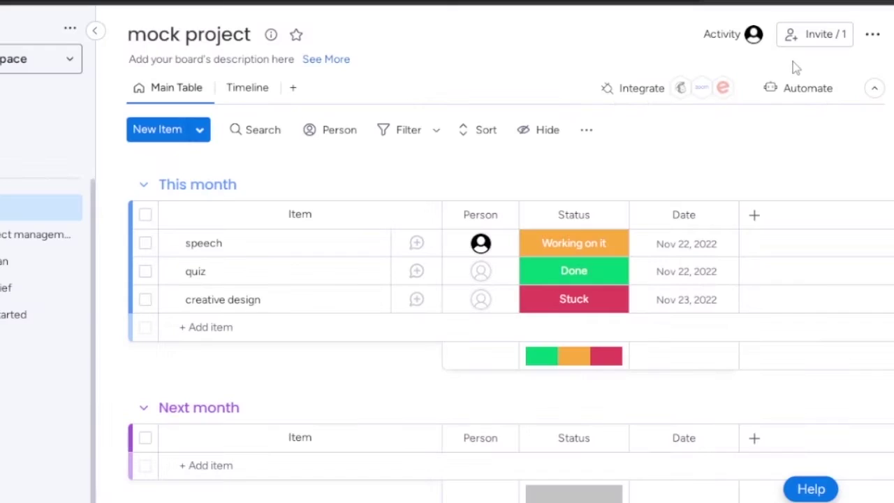
pyautogui.click(872, 45)
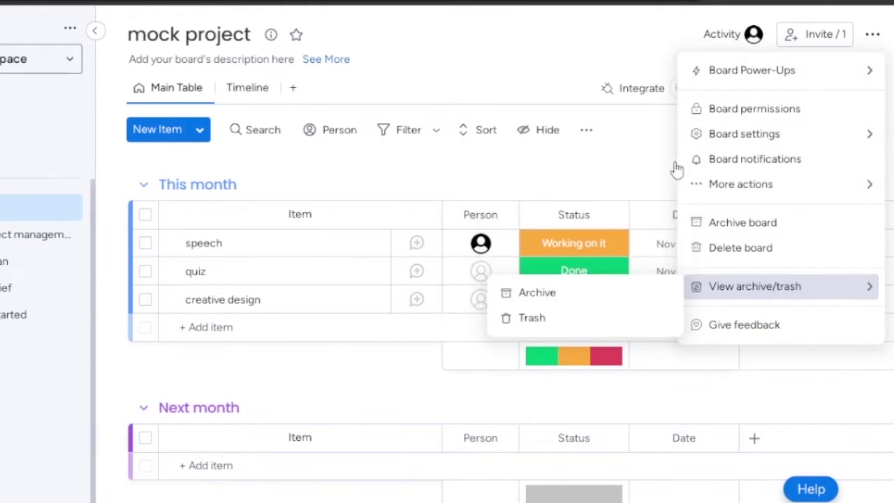
pyautogui.click(591, 32)
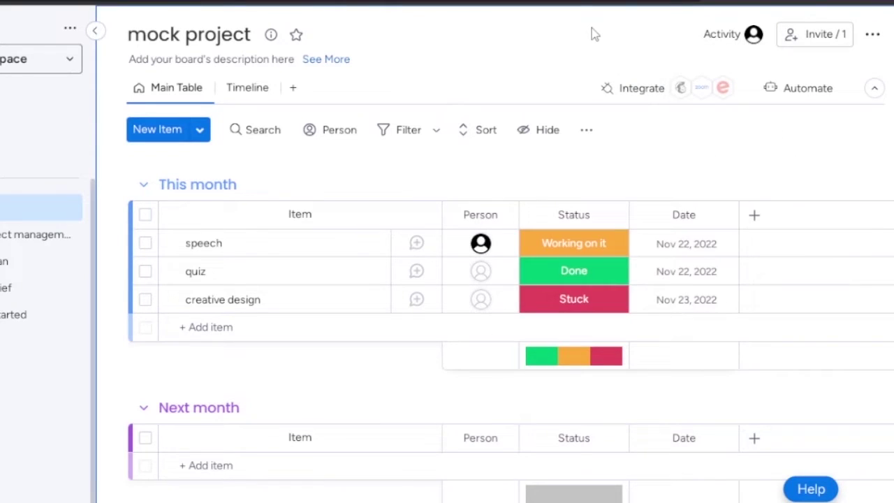
# Step: Open the board's Integrations Center and search for 'notion'
pyautogui.click(655, 95)
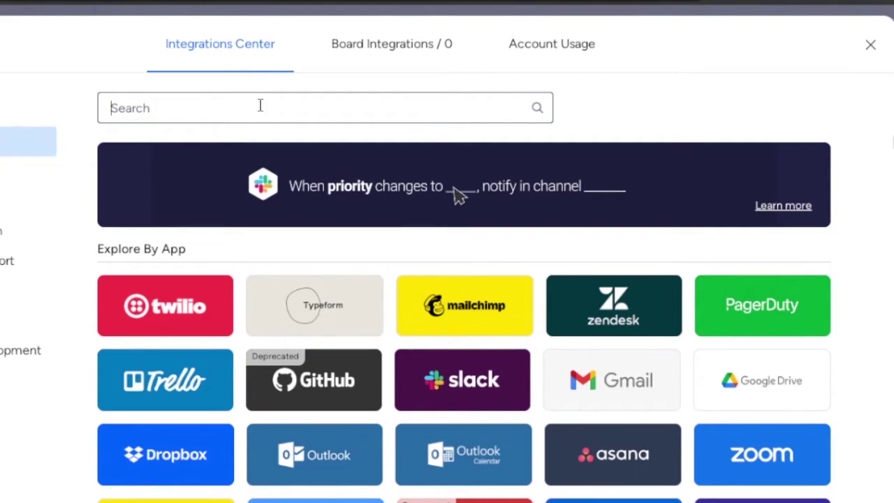
pyautogui.write('no')
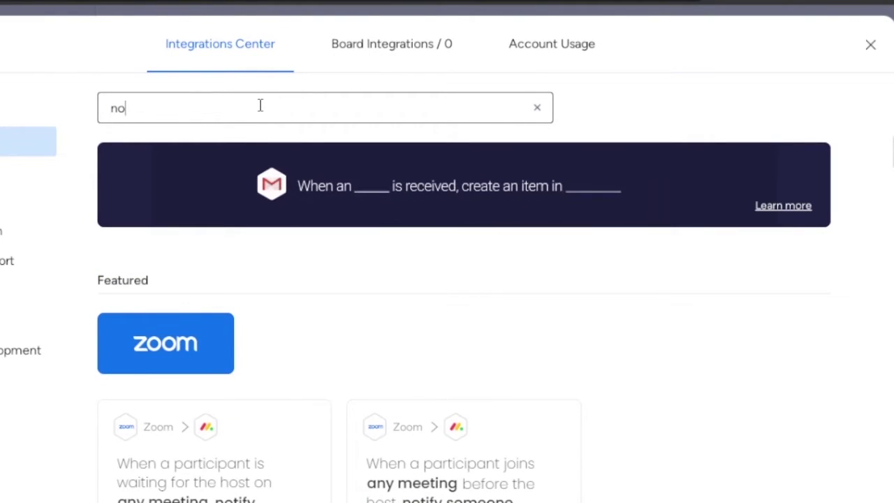
pyautogui.write('tio')
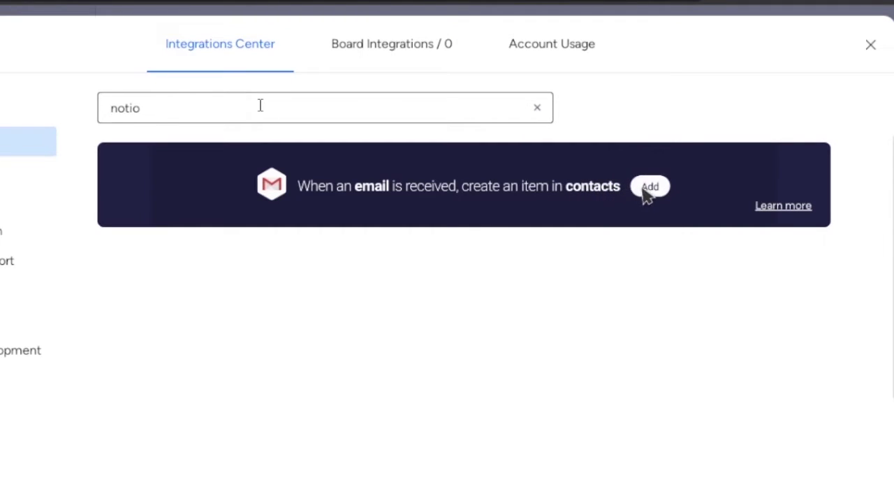
pyautogui.write('n')
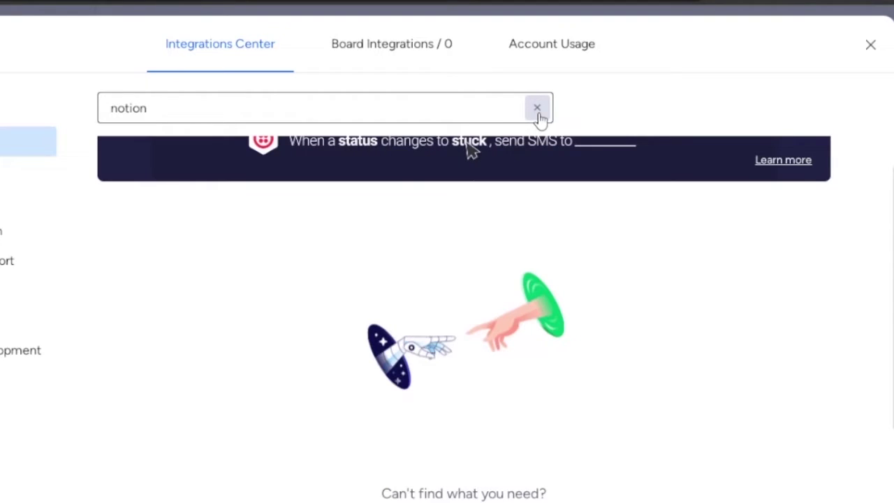
# Step: Close the Integrations Center to return to the mock project board
pyautogui.click(880, 50)
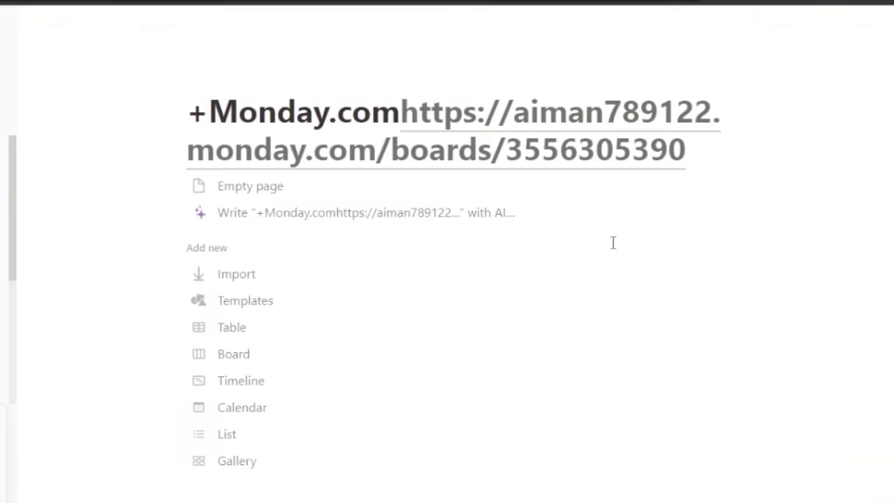
# Step: Remove the stray + from the title and move the board URL onto its own line
pyautogui.moveTo(380, 175)
pyautogui.hotkey('ctrl', 'Home')
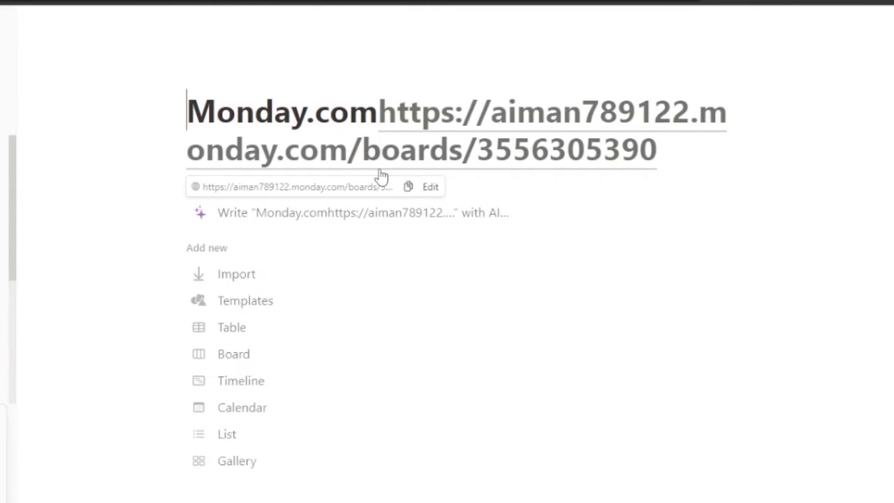
pyautogui.click(378, 110)
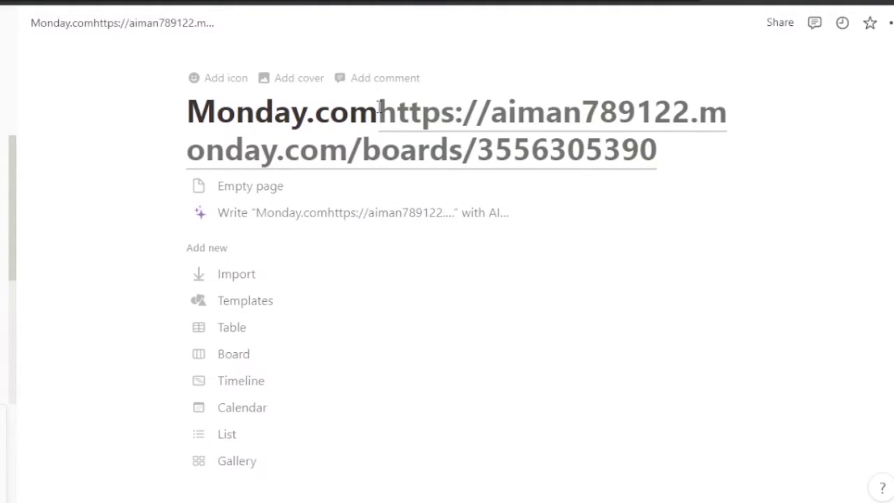
pyautogui.press('Return')
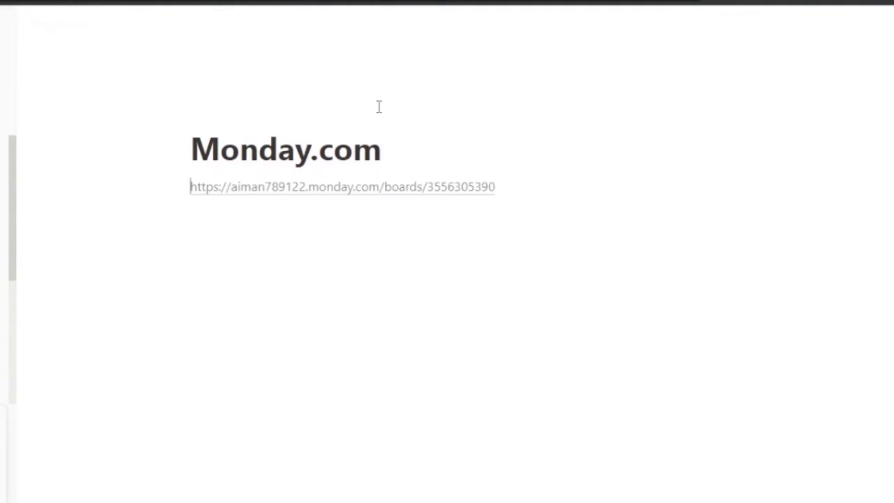
# Step: Rename the board link's title from the raw URL to 'monday main board'
pyautogui.click(477, 190)
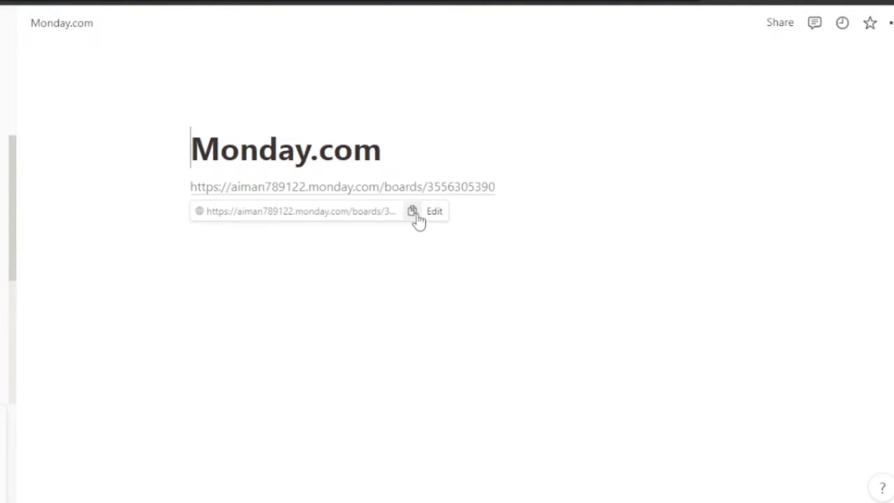
pyautogui.click(415, 214)
pyautogui.click(433, 212)
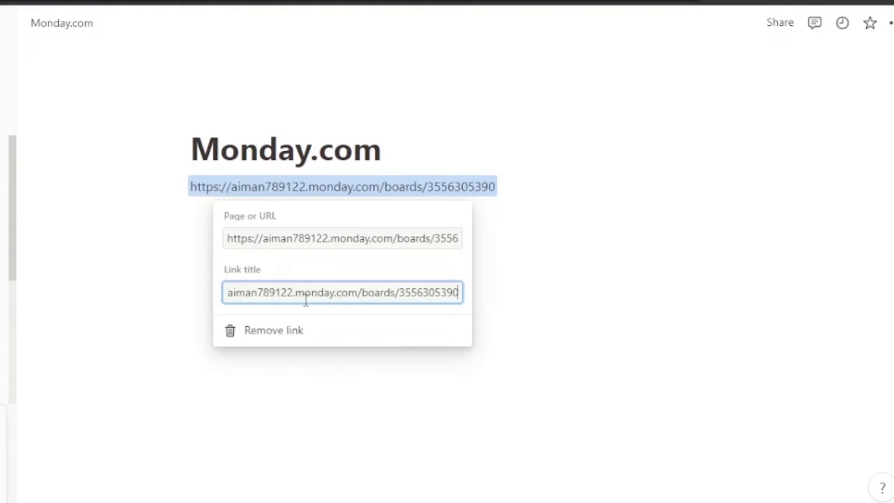
pyautogui.press('BackSpace')
pyautogui.press('BackSpace')
pyautogui.press('BackSpace')
pyautogui.press('BackSpace')
pyautogui.press('BackSpace')
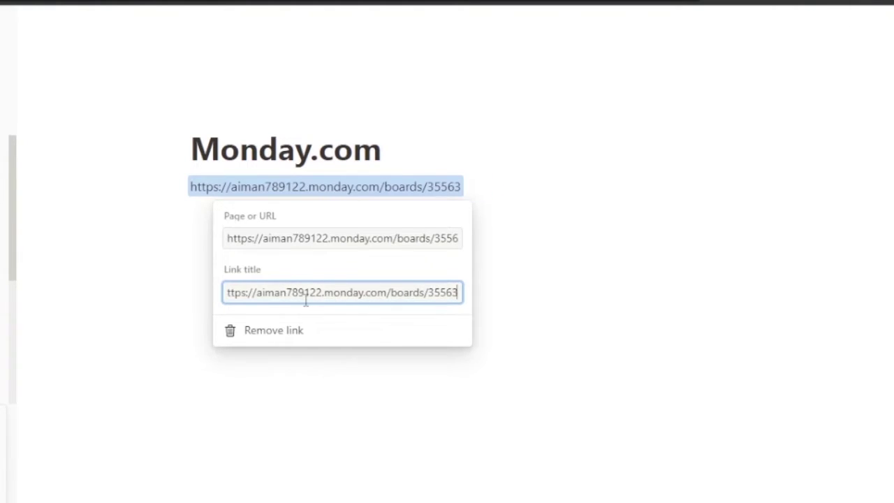
pyautogui.press('BackSpace')
pyautogui.press('BackSpace')
pyautogui.press('BackSpace')
pyautogui.press('BackSpace')
pyautogui.press('BackSpace')
pyautogui.press('BackSpace')
pyautogui.press('BackSpace')
pyautogui.press('BackSpace')
pyautogui.press('BackSpace')
pyautogui.press('BackSpace')
pyautogui.press('BackSpace')
pyautogui.press('BackSpace')
pyautogui.press('BackSpace')
pyautogui.press('BackSpace')
pyautogui.press('BackSpace')
pyautogui.press('BackSpace')
pyautogui.press('BackSpace')
pyautogui.press('BackSpace')
pyautogui.press('BackSpace')
pyautogui.press('BackSpace')
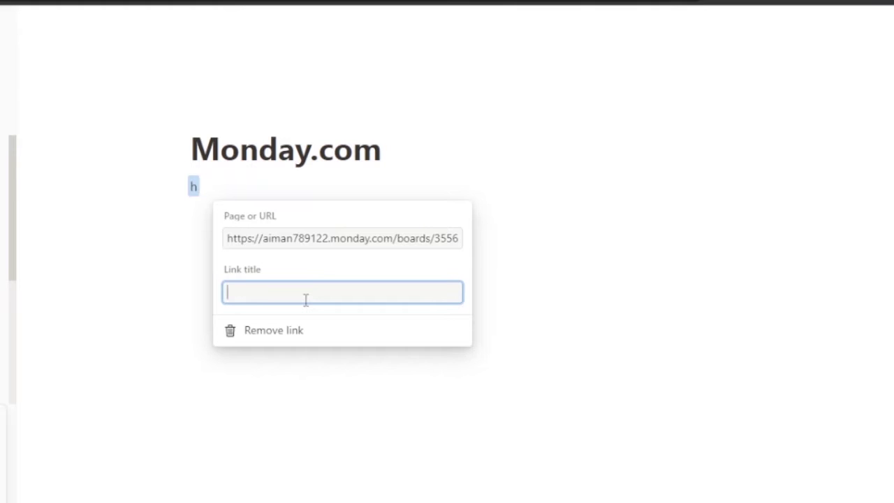
pyautogui.write('monday m')
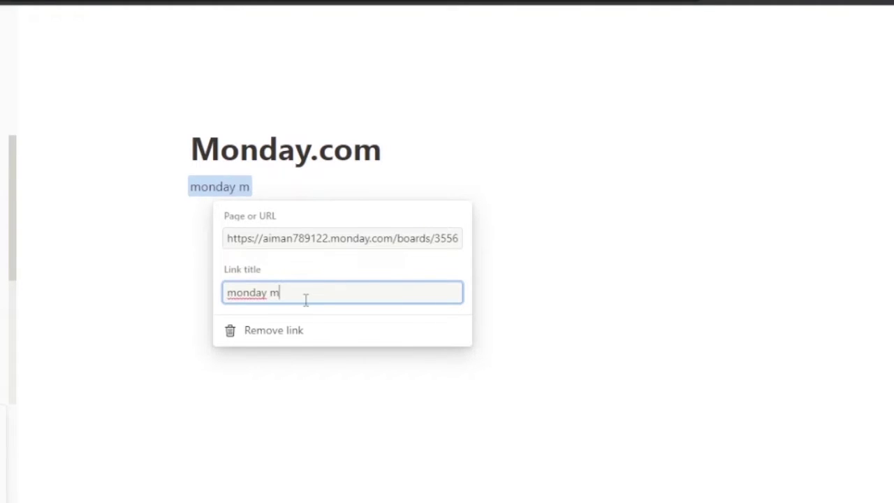
pyautogui.write('ain boar')
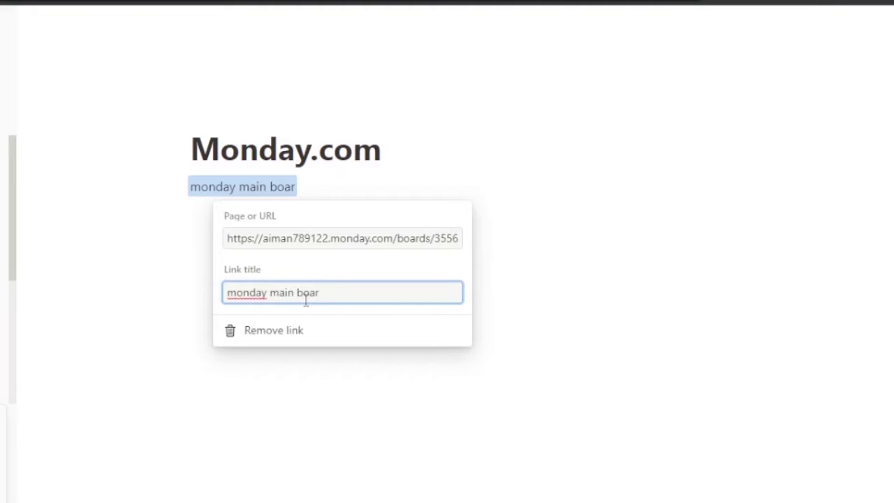
pyautogui.write('d')
pyautogui.press('Escape')
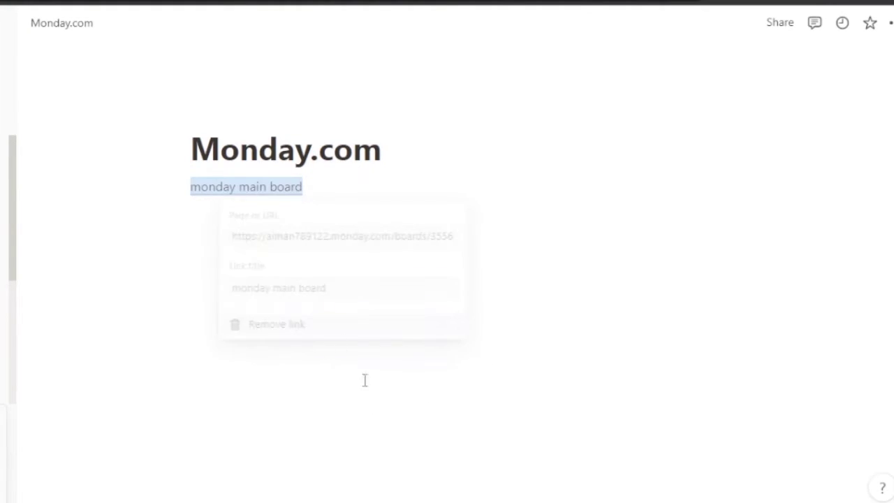
# Step: Deselect the link and start an empty block below 'monday main board'
pyautogui.moveTo(283, 198)
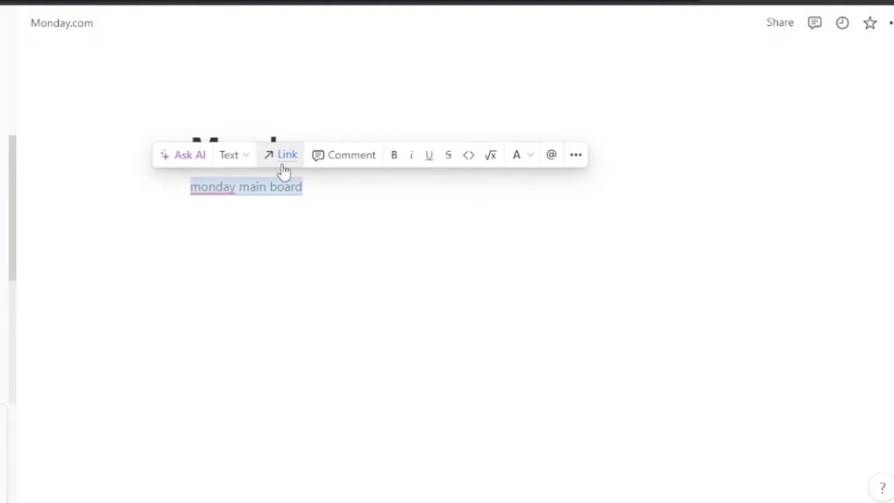
pyautogui.click(282, 240)
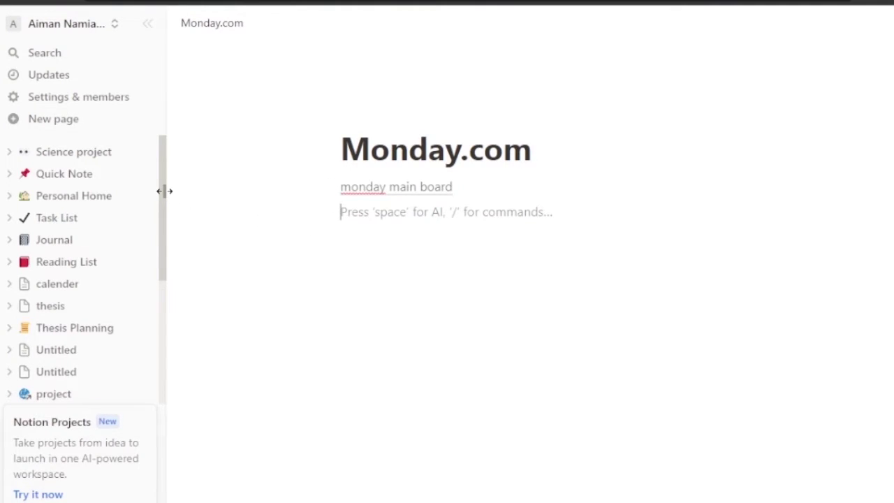
pyautogui.click(81, 104)
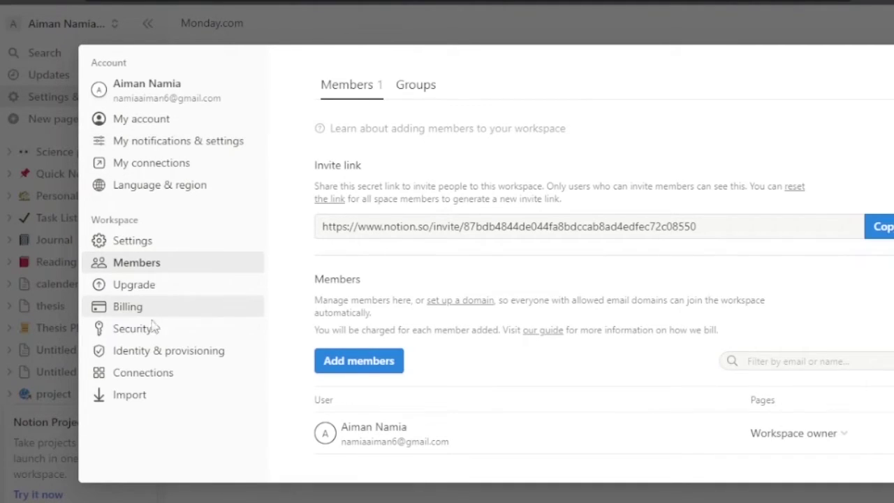
pyautogui.click(160, 168)
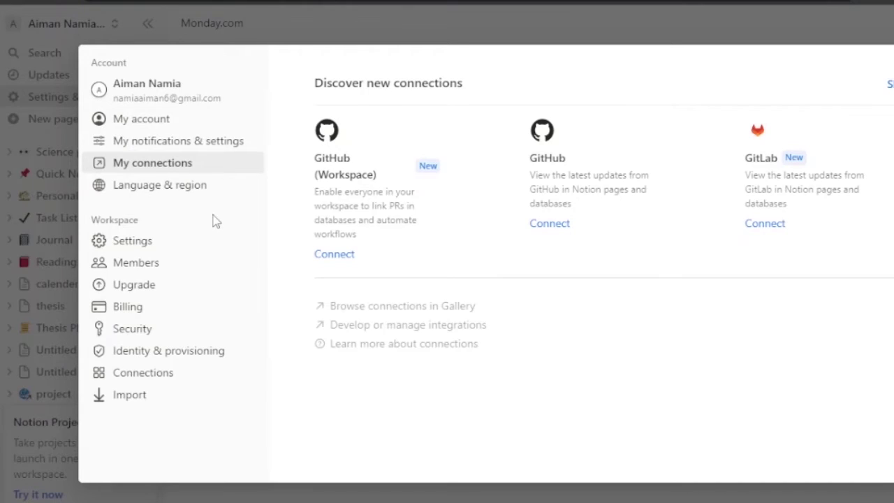
pyautogui.click(743, 33)
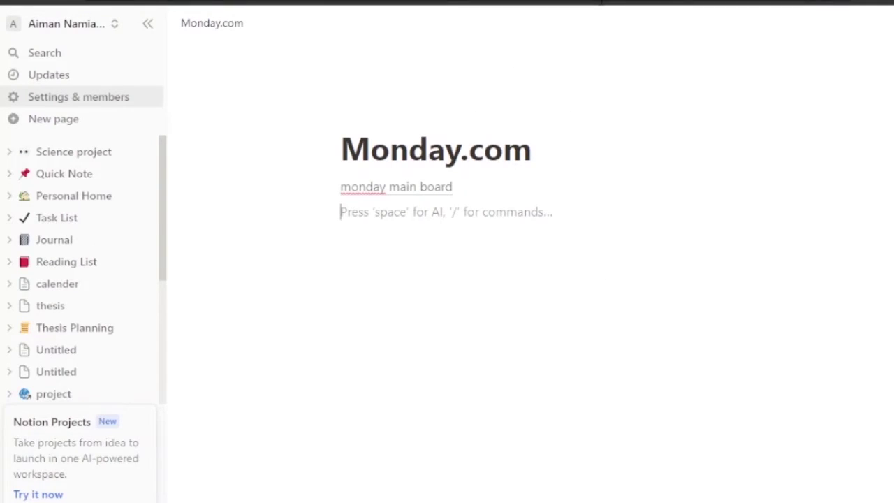
# Step: Open the First Notebook page from the sidebar
pyautogui.moveTo(362, 186)
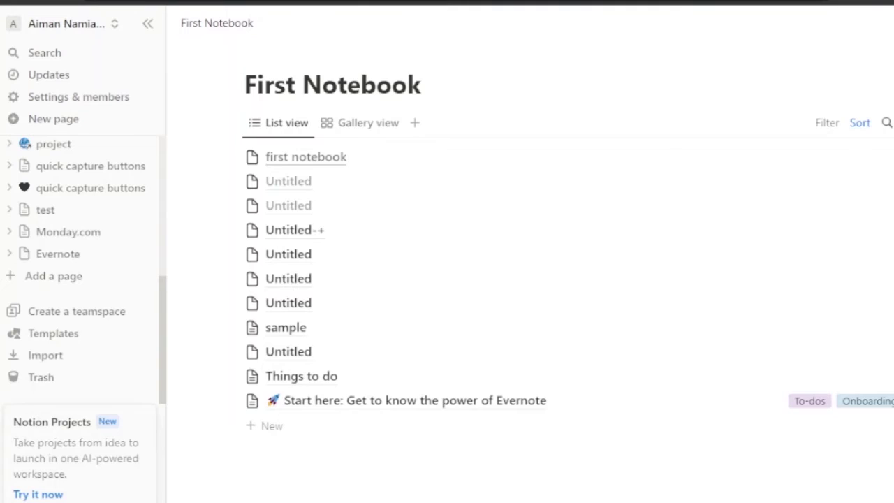
# Step: Review the Upgrade page's Plus ($10), Business ($18) and Enterprise ($25) plans in Settings & members
pyautogui.click(95, 101)
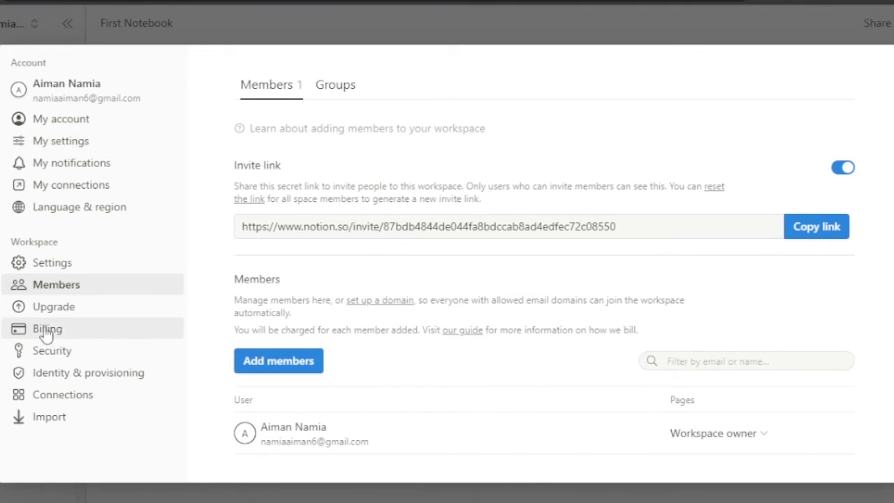
pyautogui.click(55, 309)
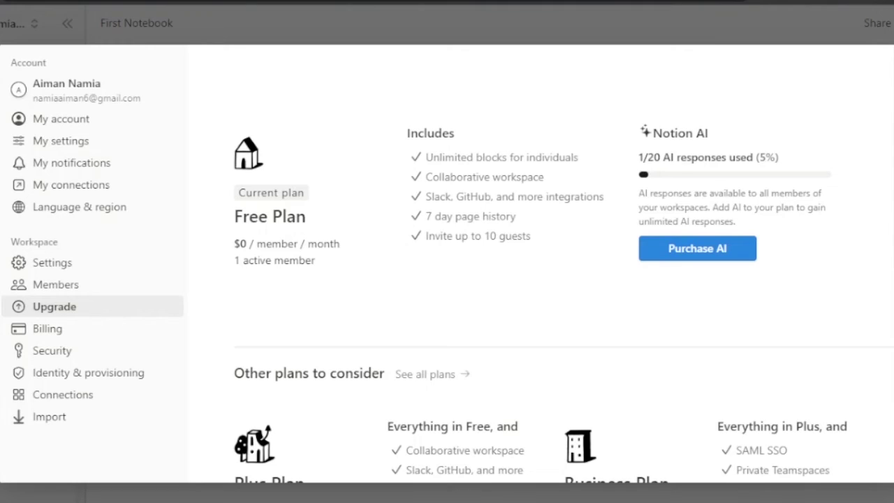
pyautogui.scroll(-5, 883, 363)
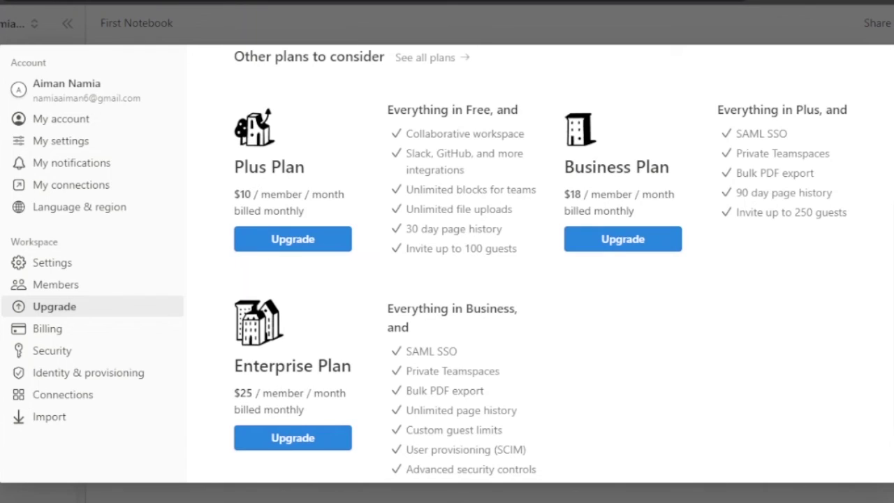
pyautogui.scroll(-2, 541, 265)
pyautogui.scroll(5, 541, 265)
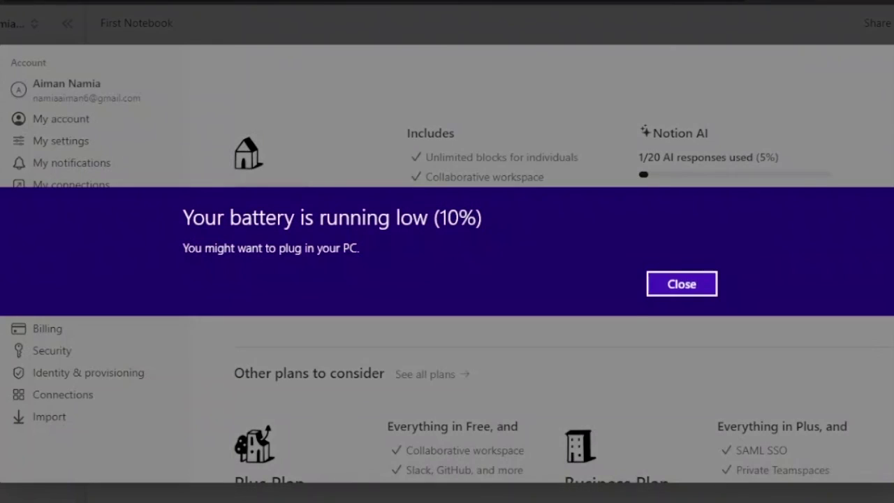
# Step: Dismiss the low-battery notice and review the Free, Plus, Business and Enterprise plans on the Upgrade page
pyautogui.click(691, 284)
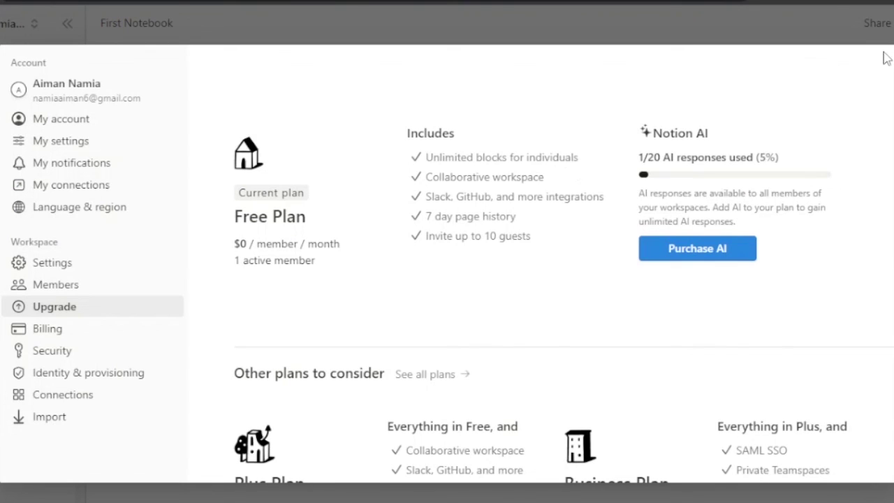
pyautogui.scroll(-6, 891, 220)
pyautogui.scroll(6, 891, 220)
pyautogui.scroll(-6, 884, 94)
pyautogui.scroll(6, 884, 94)
pyautogui.scroll(-6, 891, 188)
pyautogui.scroll(2, 891, 187)
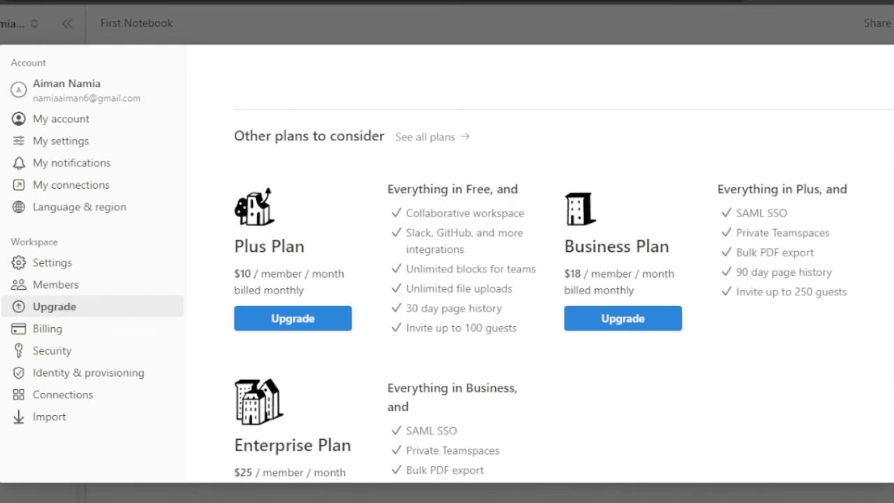
# Step: Exit Settings back to the Monday.com page showing the 'monday main board' link
pyautogui.press('Escape')
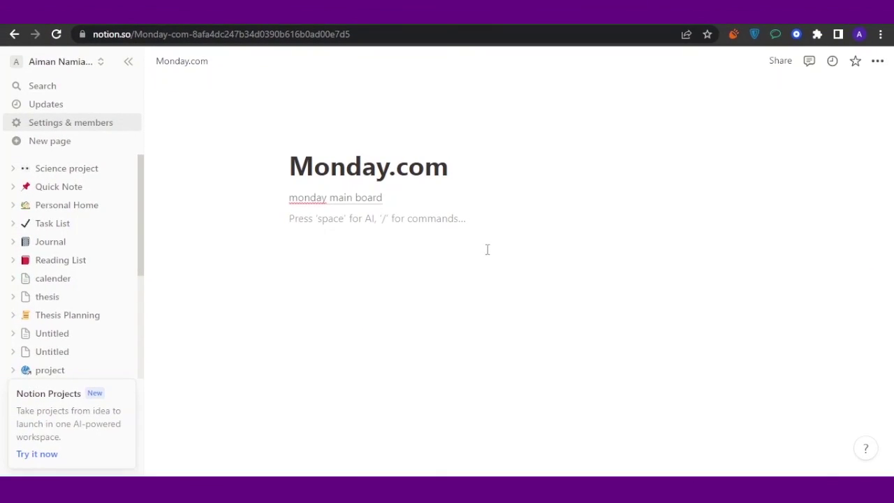